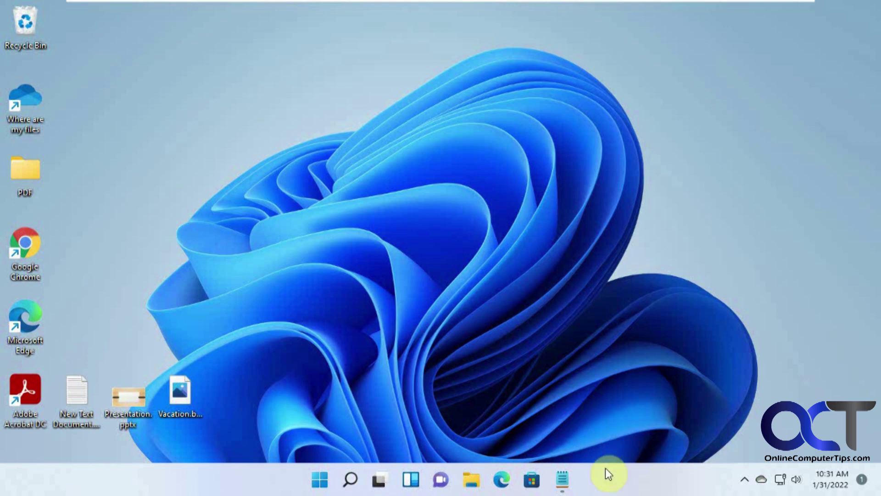
Restore the Notepad window showing the GodMode.{ED7BA470-8E54-465E-825C-99712043E01C} text
{"action": "left_click", "coordinate": [562, 478]}
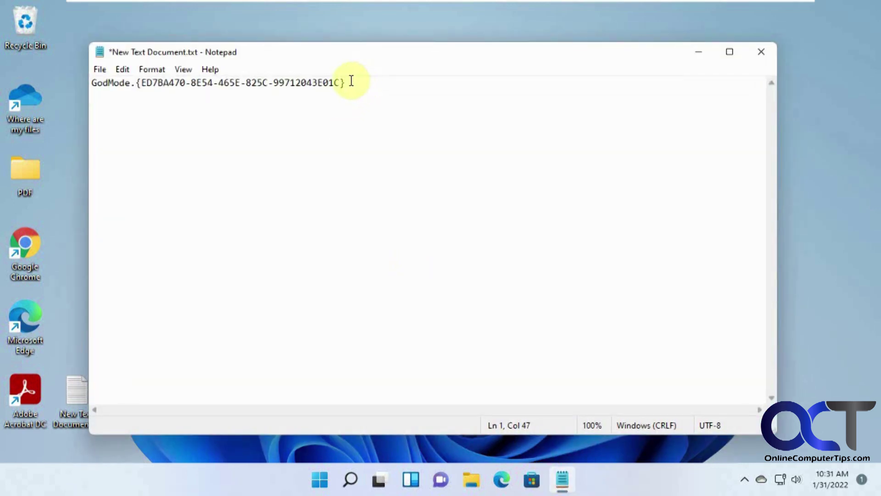
Copy the full GodMode.{ED7BA470-8E54-465E-825C-99712043E01C} line, then minimize Notepad
{"action": "left_click", "coordinate": [134, 84]}
{"action": "left_click", "coordinate": [130, 84]}
{"action": "left_click", "coordinate": [256, 101]}
{"action": "left_click_drag", "start_coordinate": [362, 82], "coordinate": [112, 83]}
{"action": "right_click", "coordinate": [139, 88]}
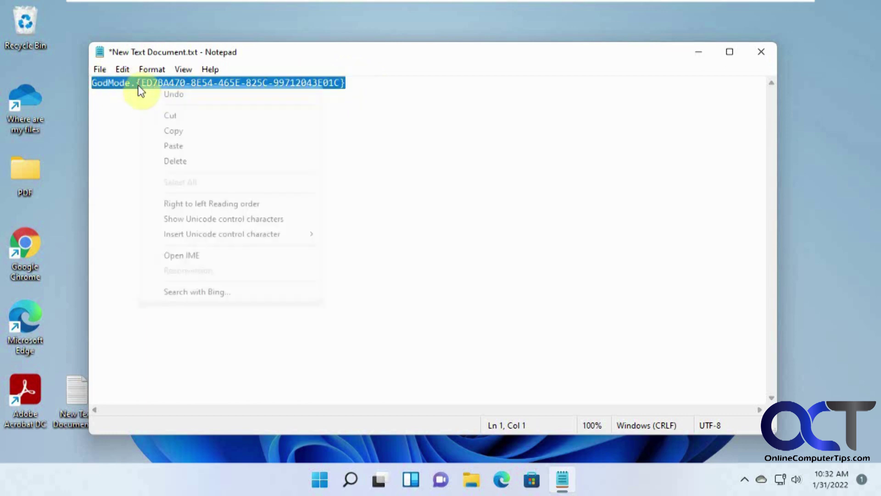
{"action": "left_click", "coordinate": [173, 132]}
{"action": "left_click", "coordinate": [699, 59]}
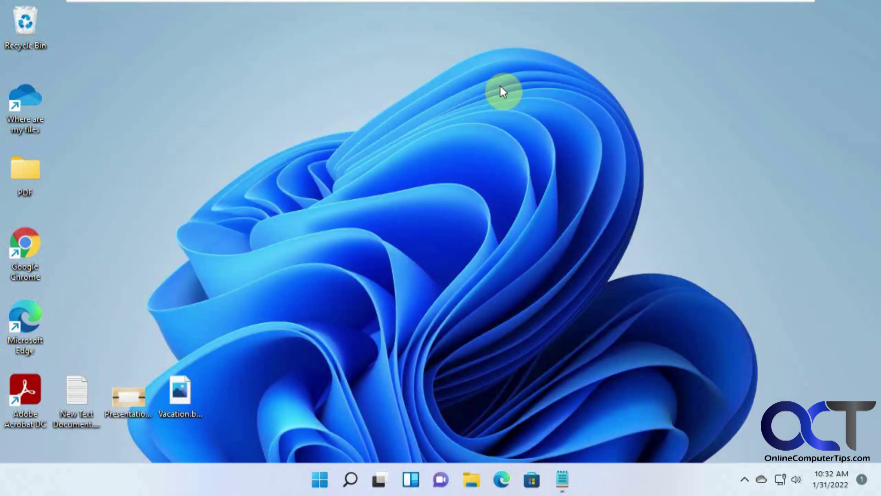
Create a new desktop folder named with the pasted GodMode string
{"action": "right_click", "coordinate": [304, 70]}
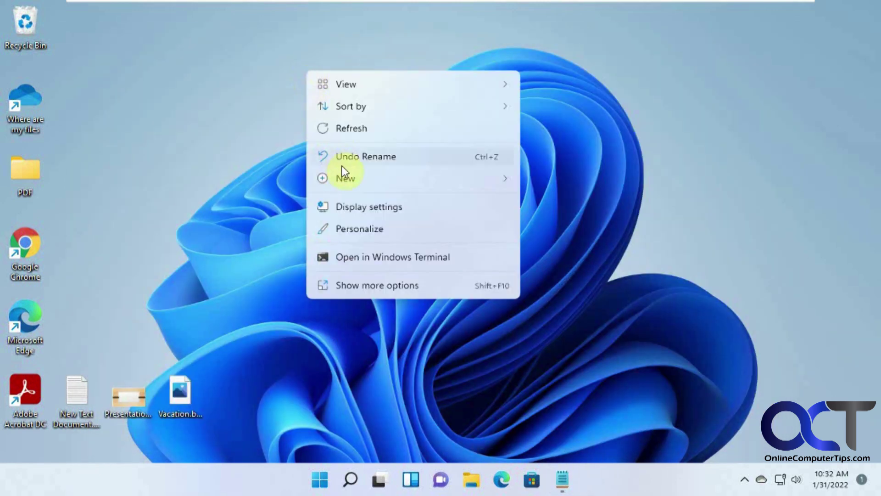
{"action": "mouse_move", "coordinate": [351, 178]}
{"action": "left_click", "coordinate": [557, 182]}
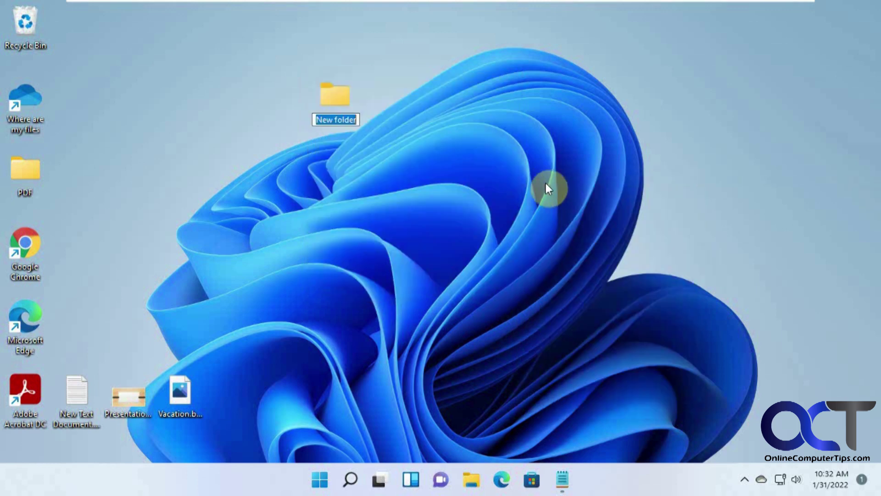
{"action": "key", "text": "ctrl+v"}
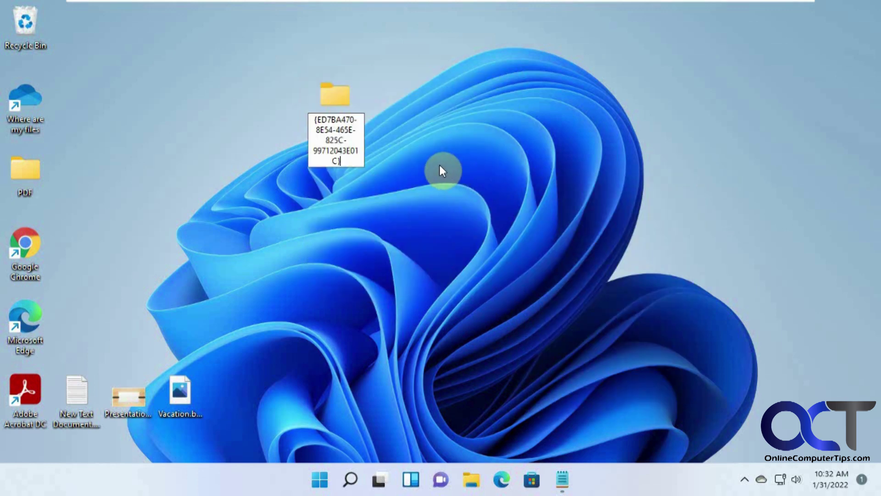
{"action": "key", "text": "Return"}
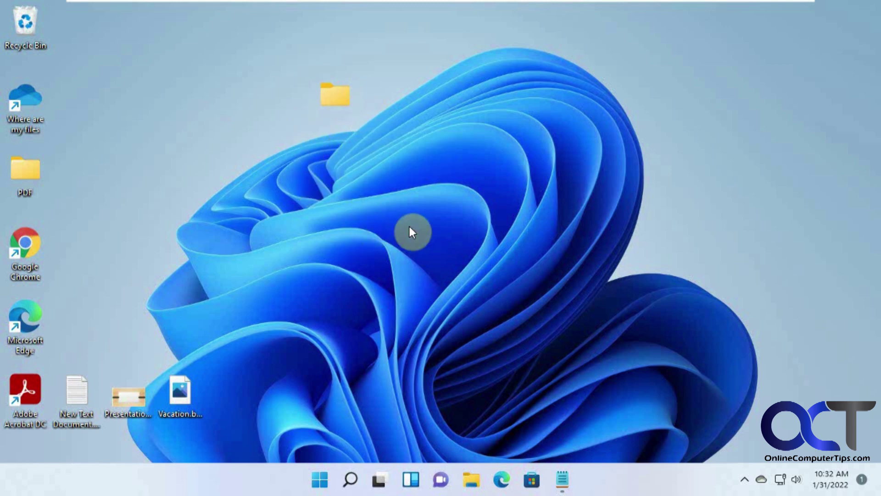
Drag the blank-named GodMode folder to the desktop's top row
{"action": "left_click_drag", "start_coordinate": [267, 86], "coordinate": [185, 54]}
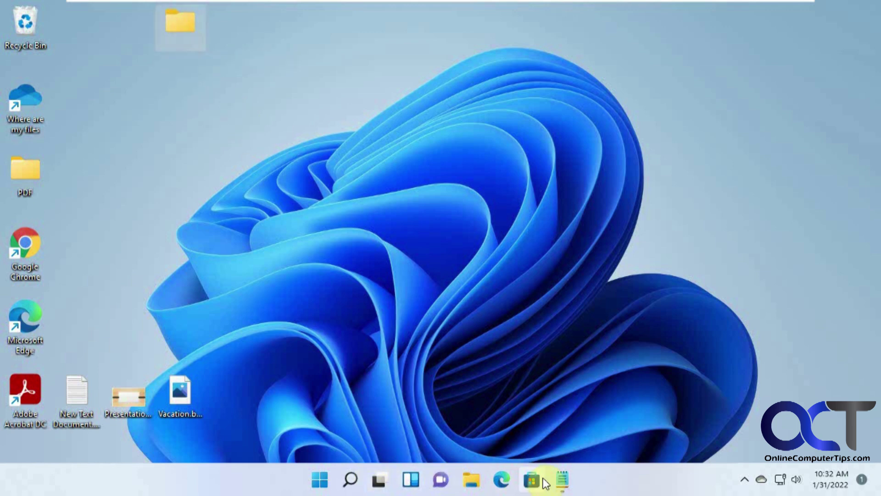
{"action": "left_click", "coordinate": [560, 480]}
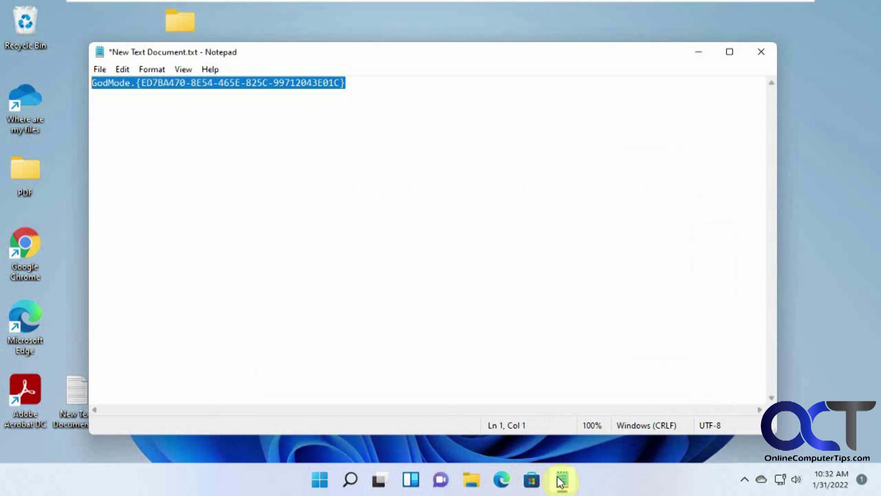
{"action": "left_click", "coordinate": [561, 480]}
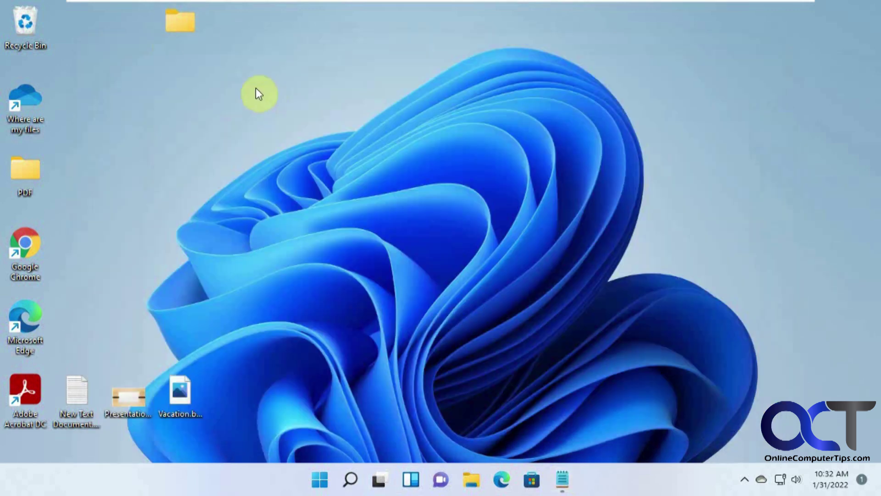
Open the GodMode folder maximized and select the View devices and printers entry
{"action": "double_click", "coordinate": [180, 29]}
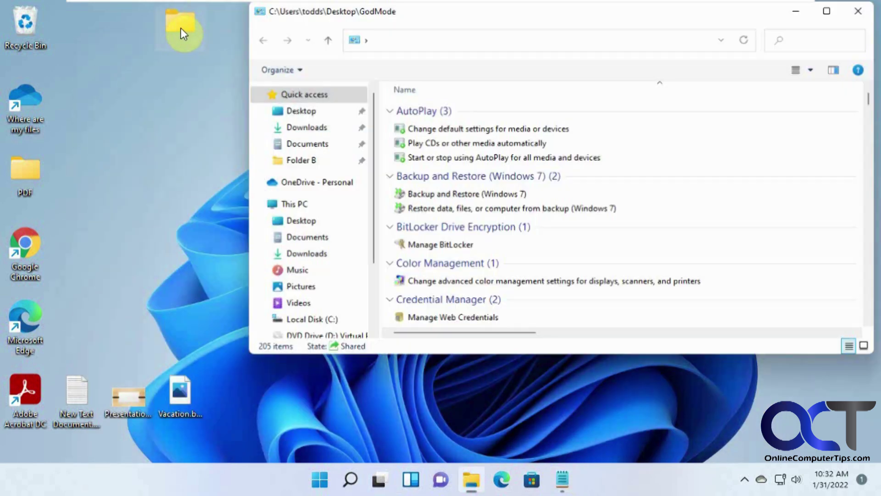
{"action": "left_click", "coordinate": [827, 11]}
{"action": "mouse_move", "coordinate": [825, 14]}
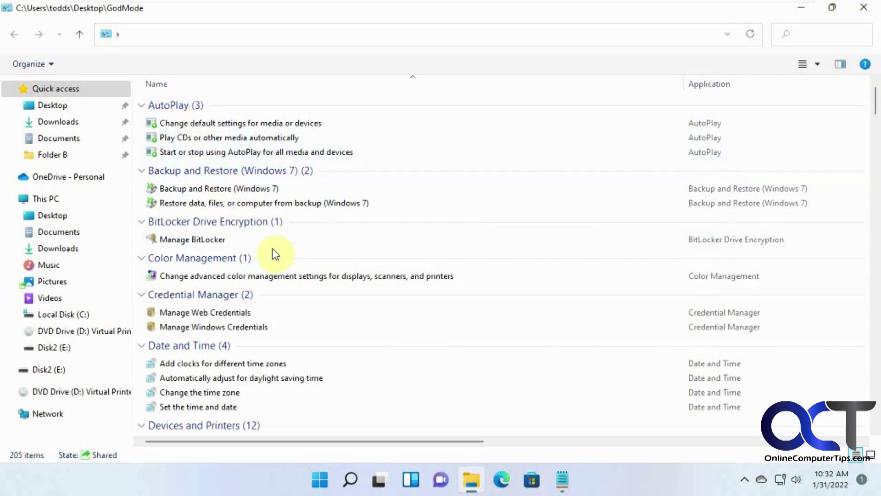
{"action": "scroll", "coordinate": [304, 243], "scroll_direction": "down", "scroll_amount": 2}
{"action": "scroll", "coordinate": [305, 246], "scroll_direction": "down", "scroll_amount": 3}
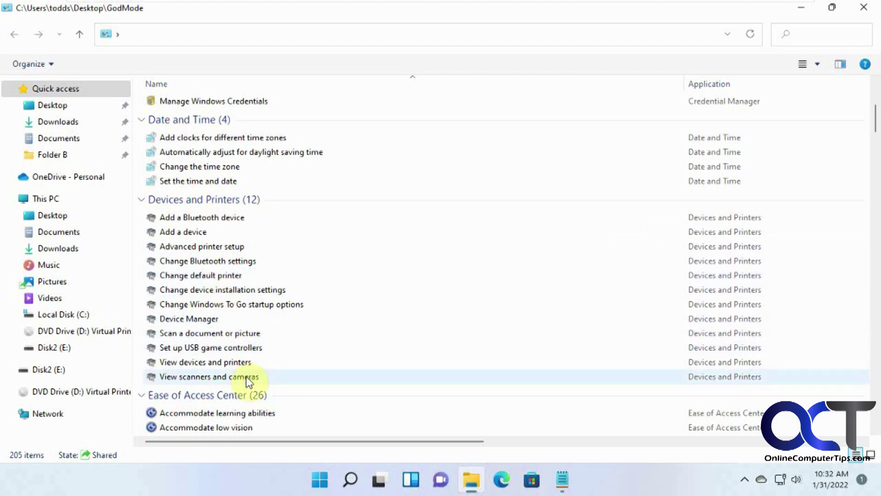
{"action": "left_click", "coordinate": [239, 364]}
Open and close Devices and Printers, then open Show hidden files and folders and cancel
{"action": "double_click", "coordinate": [239, 363]}
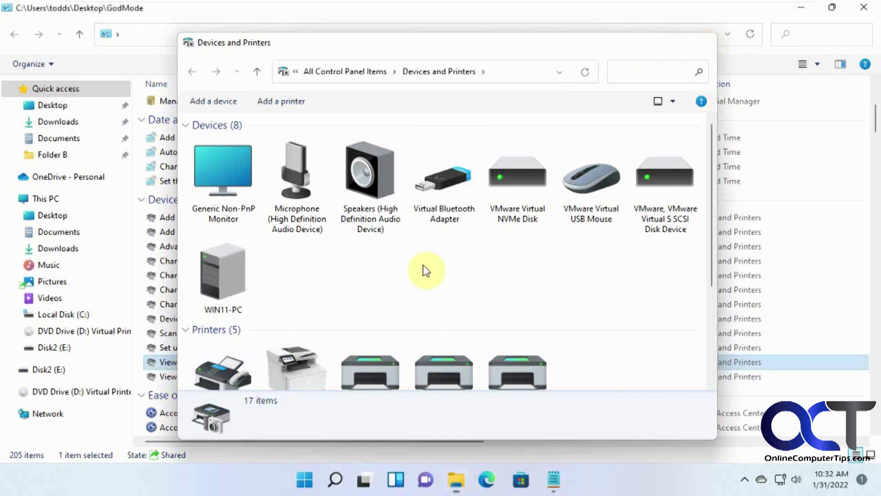
{"action": "left_click", "coordinate": [701, 42]}
{"action": "scroll", "coordinate": [302, 354], "scroll_direction": "down", "scroll_amount": 6}
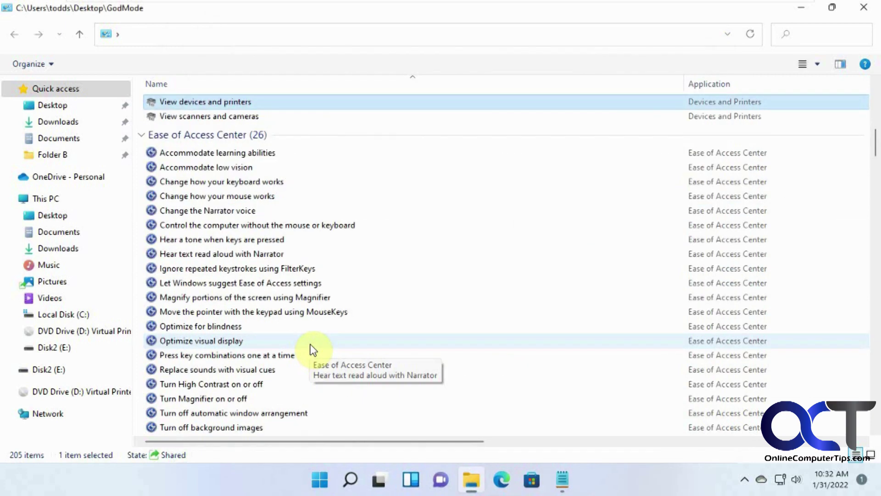
{"action": "scroll", "coordinate": [312, 349], "scroll_direction": "down", "scroll_amount": 7}
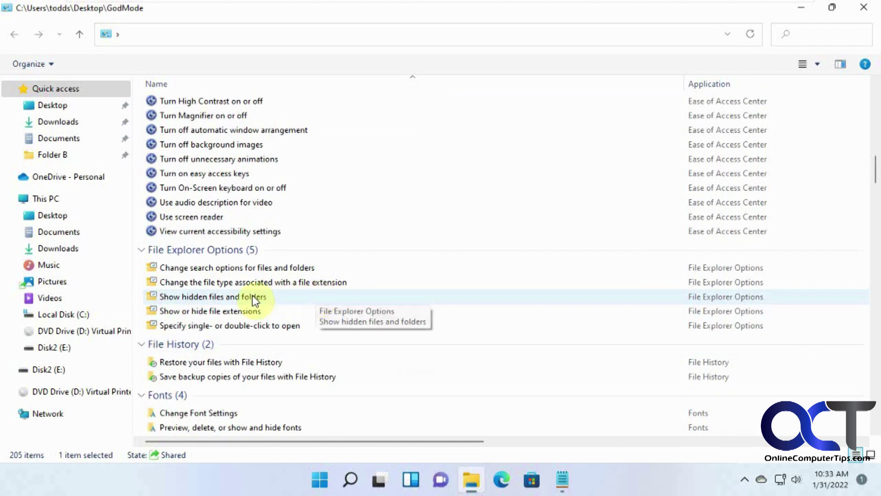
{"action": "double_click", "coordinate": [232, 311]}
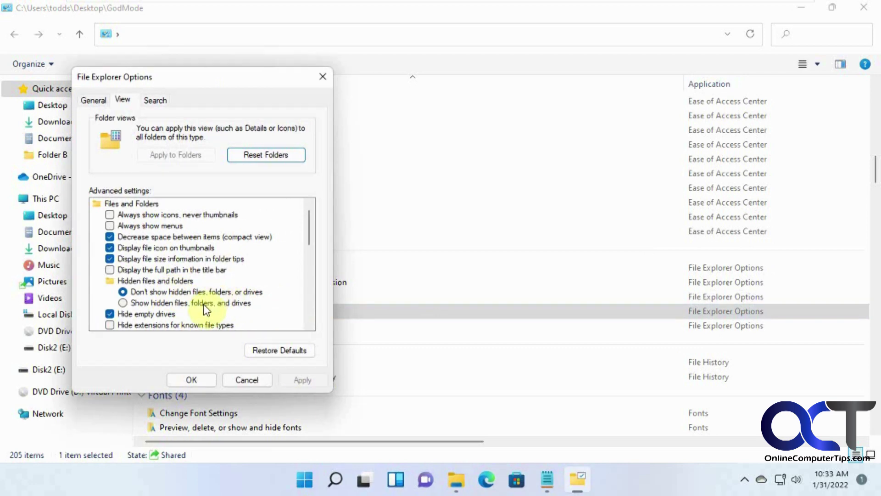
{"action": "left_click", "coordinate": [257, 381]}
Open View installed fonts to see the 183 fonts, then close the Fonts window
{"action": "scroll", "coordinate": [380, 281], "scroll_direction": "down", "scroll_amount": 2}
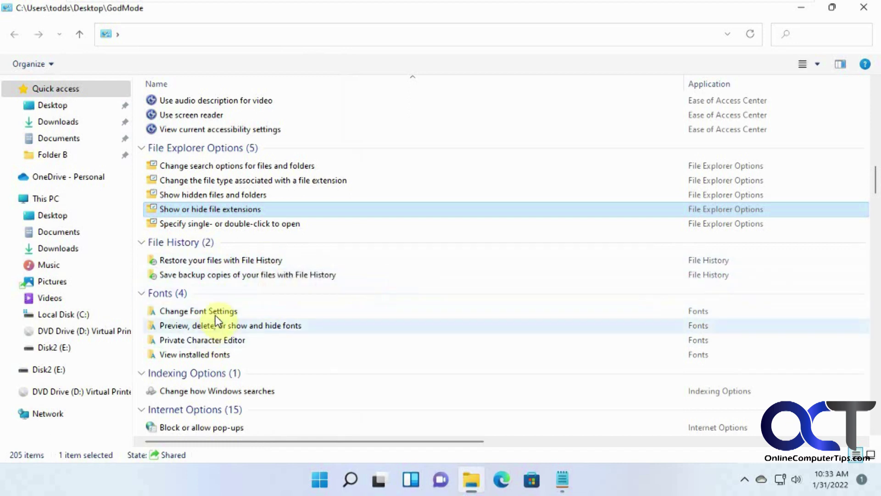
{"action": "double_click", "coordinate": [205, 354]}
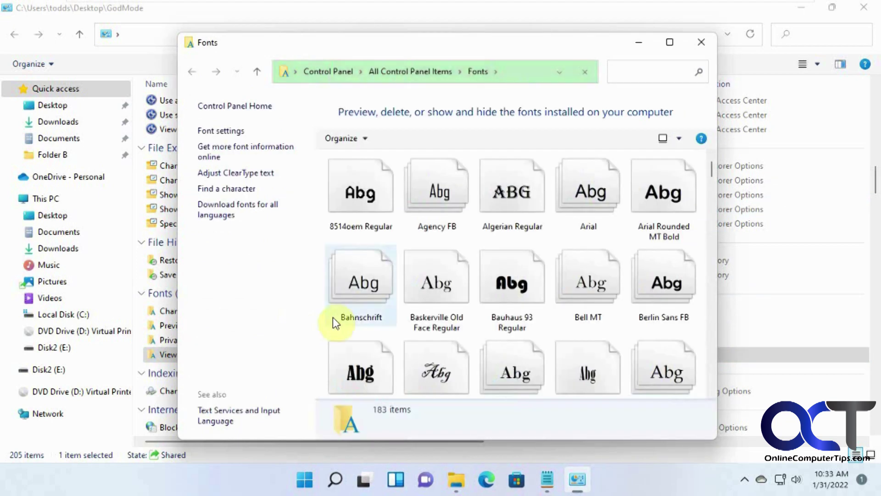
{"action": "left_click", "coordinate": [700, 40]}
Scroll the GodMode list from Network and Sharing Center down to the 23-entry System group
{"action": "scroll", "coordinate": [428, 268], "scroll_direction": "down", "scroll_amount": 2}
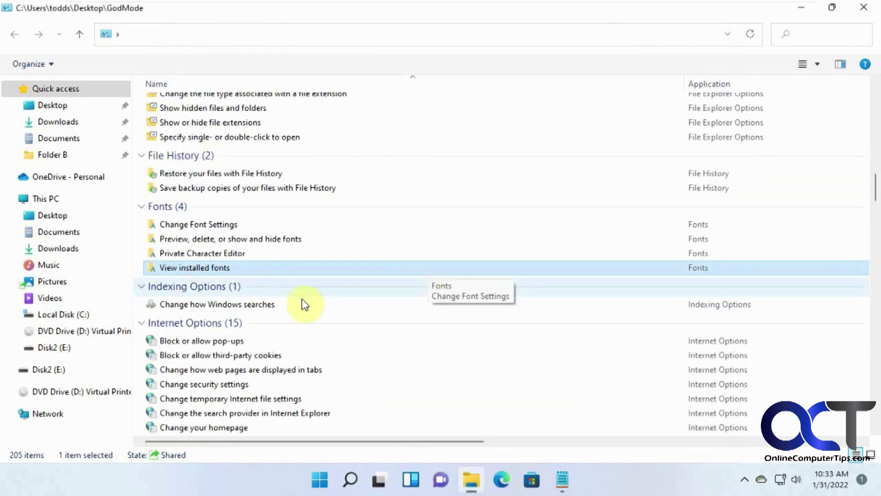
{"action": "scroll", "coordinate": [310, 315], "scroll_direction": "down", "scroll_amount": 3}
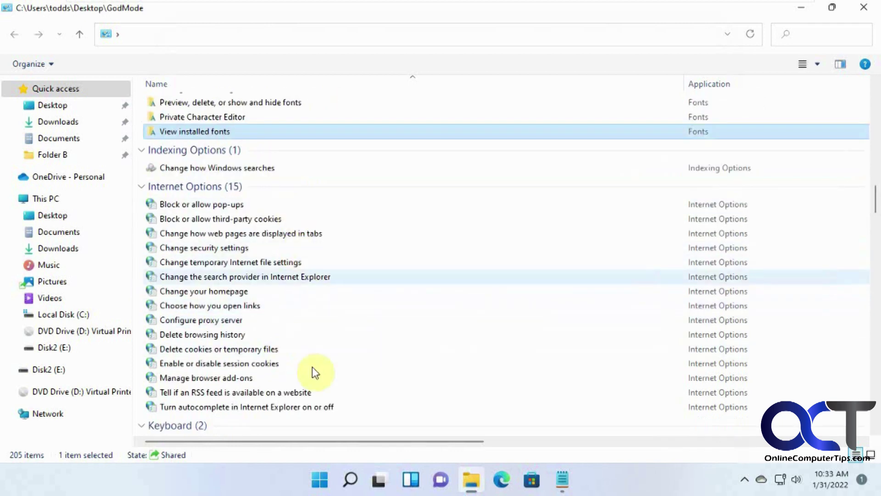
{"action": "scroll", "coordinate": [290, 332], "scroll_direction": "down", "scroll_amount": 3}
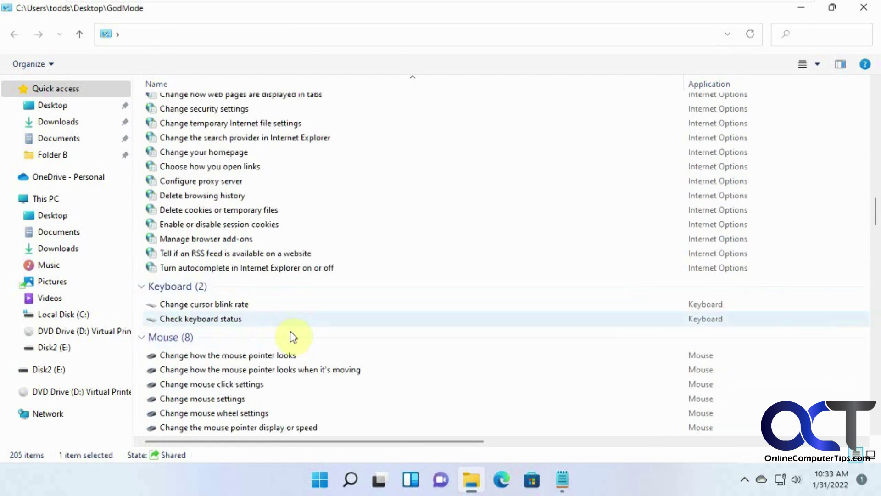
{"action": "scroll", "coordinate": [290, 333], "scroll_direction": "down", "scroll_amount": 4}
{"action": "scroll", "coordinate": [316, 347], "scroll_direction": "down", "scroll_amount": 1}
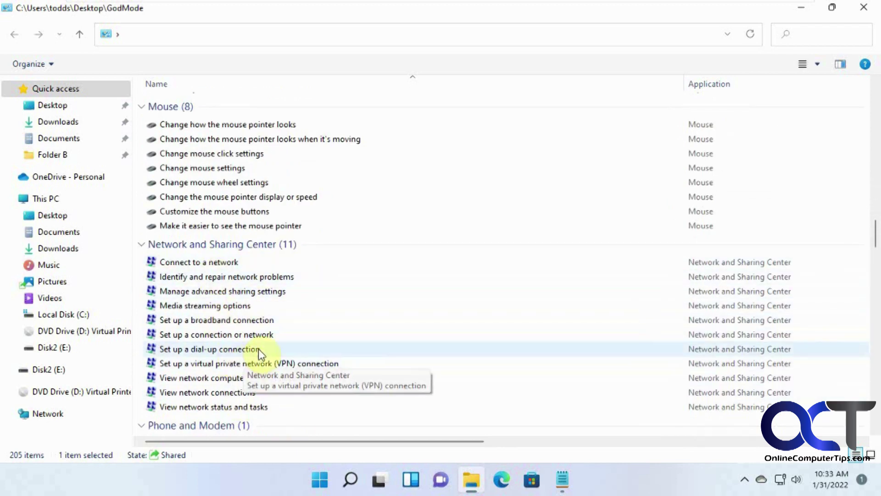
{"action": "scroll", "coordinate": [323, 350], "scroll_direction": "down", "scroll_amount": 3}
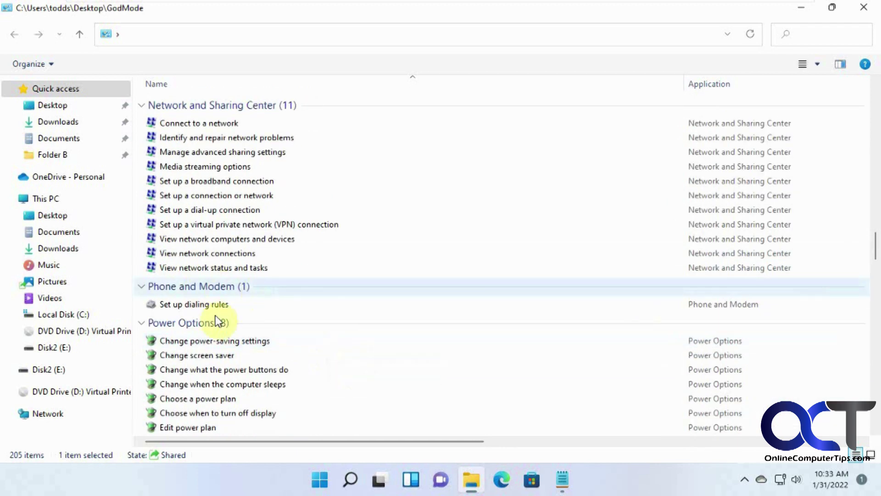
{"action": "scroll", "coordinate": [303, 350], "scroll_direction": "down", "scroll_amount": 2}
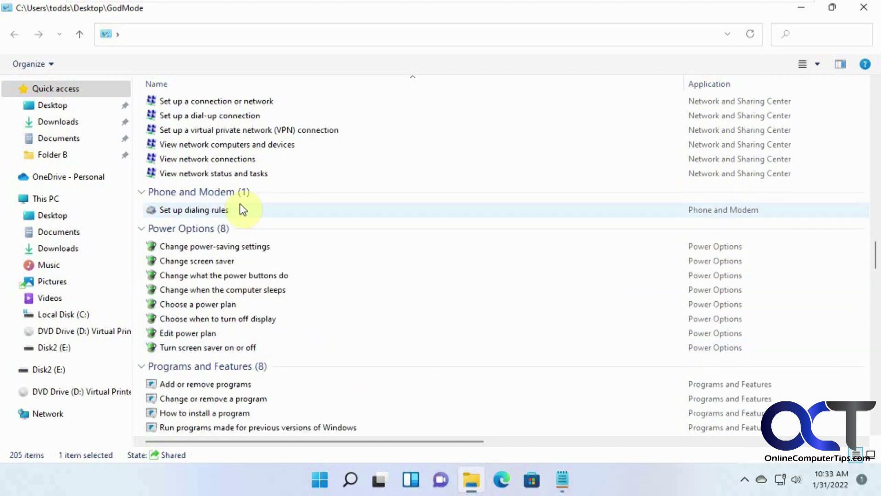
{"action": "scroll", "coordinate": [301, 320], "scroll_direction": "down", "scroll_amount": 2}
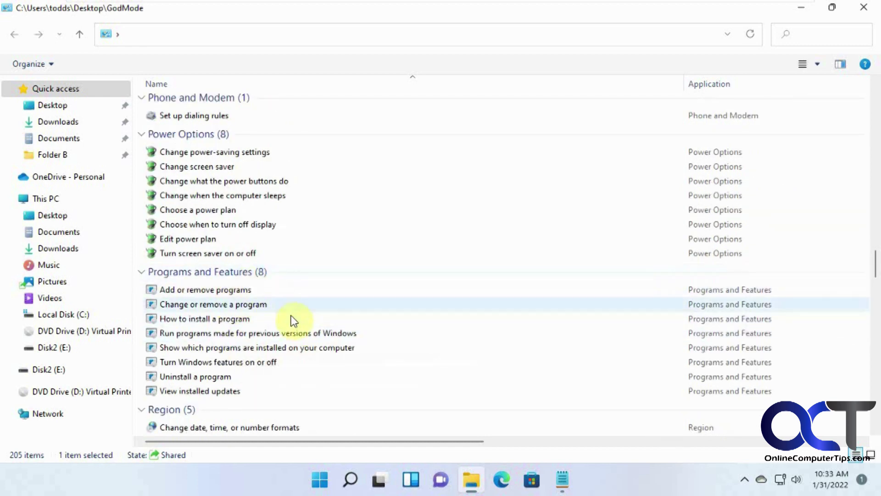
{"action": "scroll", "coordinate": [292, 321], "scroll_direction": "down", "scroll_amount": 5}
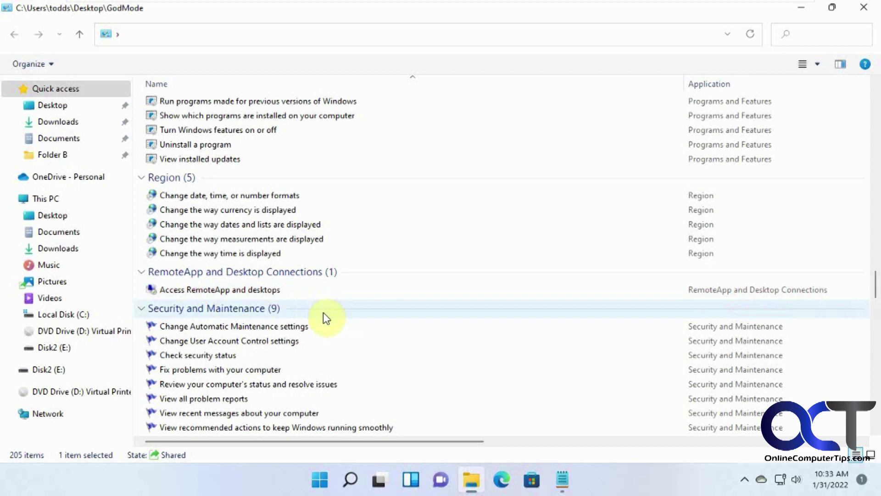
{"action": "scroll", "coordinate": [326, 318], "scroll_direction": "down", "scroll_amount": 1}
{"action": "scroll", "coordinate": [330, 317], "scroll_direction": "down", "scroll_amount": 2}
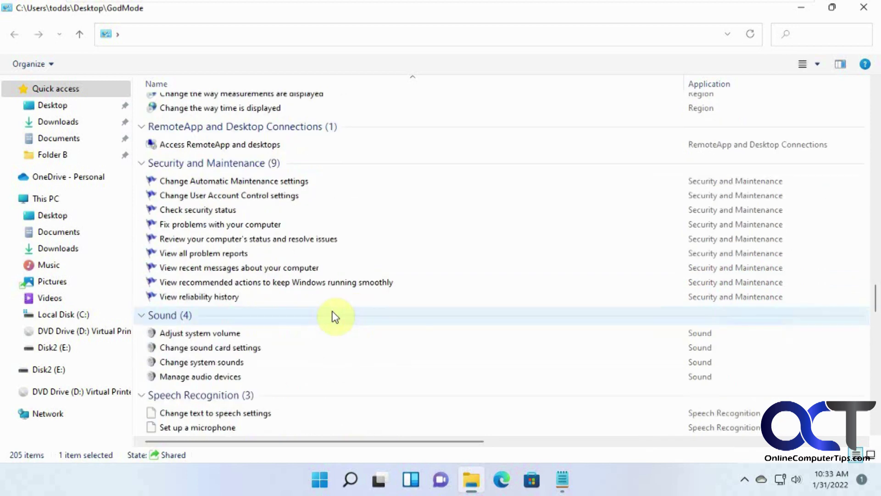
{"action": "scroll", "coordinate": [275, 347], "scroll_direction": "down", "scroll_amount": 3}
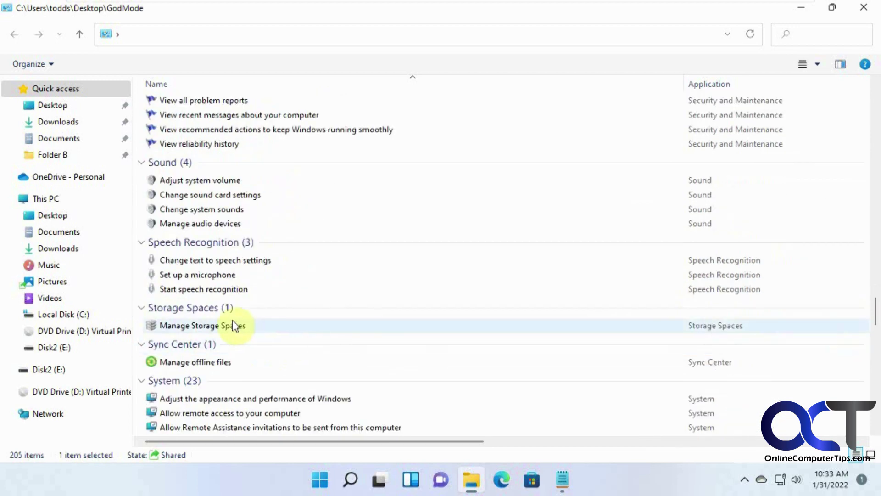
{"action": "scroll", "coordinate": [294, 357], "scroll_direction": "down", "scroll_amount": 1}
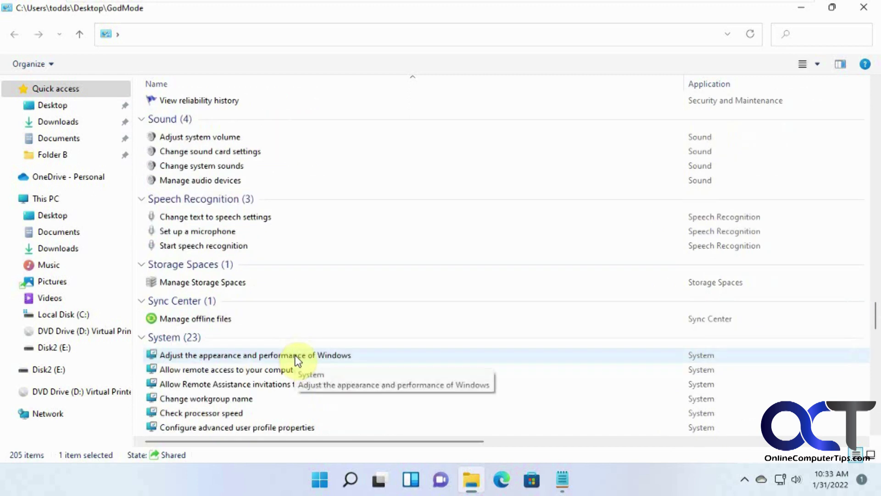
Scroll down to the Work Folders group at the bottom, then back up toward AutoPlay at the top
{"action": "scroll", "coordinate": [294, 353], "scroll_direction": "down", "scroll_amount": 2}
{"action": "scroll", "coordinate": [251, 340], "scroll_direction": "down", "scroll_amount": 1}
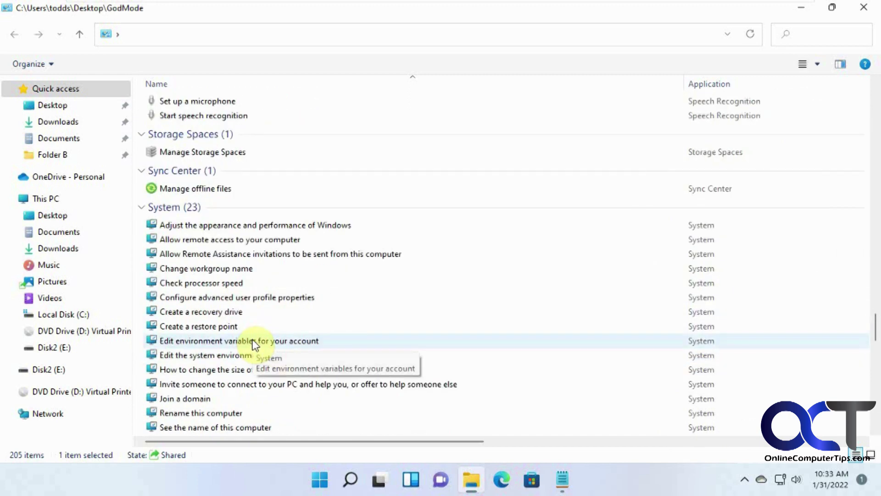
{"action": "scroll", "coordinate": [253, 340], "scroll_direction": "down", "scroll_amount": 1}
{"action": "scroll", "coordinate": [271, 363], "scroll_direction": "down", "scroll_amount": 2}
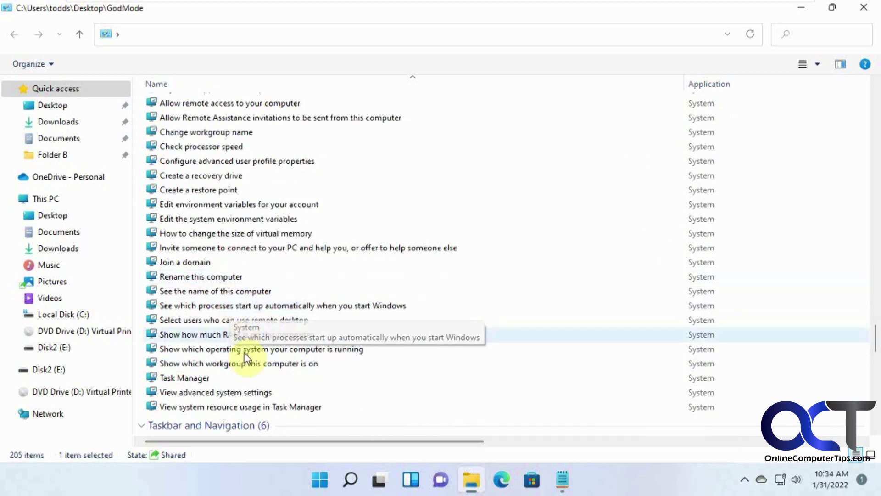
{"action": "scroll", "coordinate": [298, 362], "scroll_direction": "down", "scroll_amount": 3}
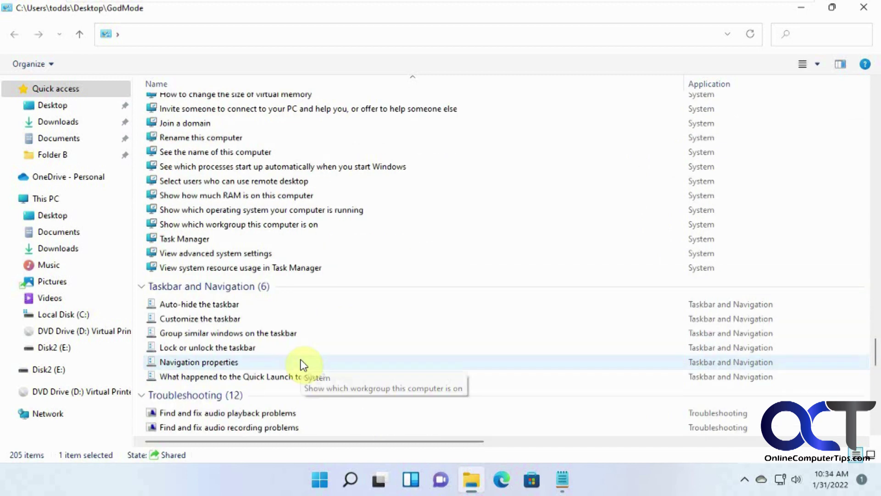
{"action": "scroll", "coordinate": [281, 363], "scroll_direction": "down", "scroll_amount": 2}
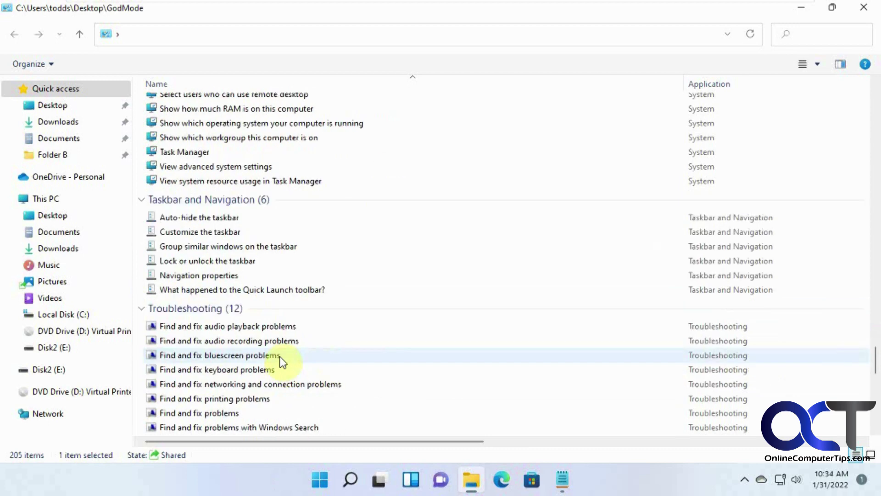
{"action": "scroll", "coordinate": [262, 342], "scroll_direction": "down", "scroll_amount": 5}
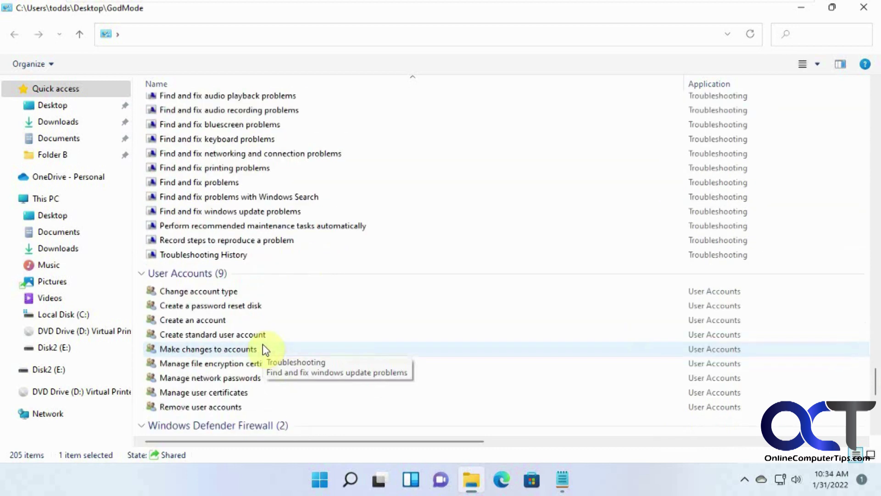
{"action": "scroll", "coordinate": [329, 357], "scroll_direction": "down", "scroll_amount": 3}
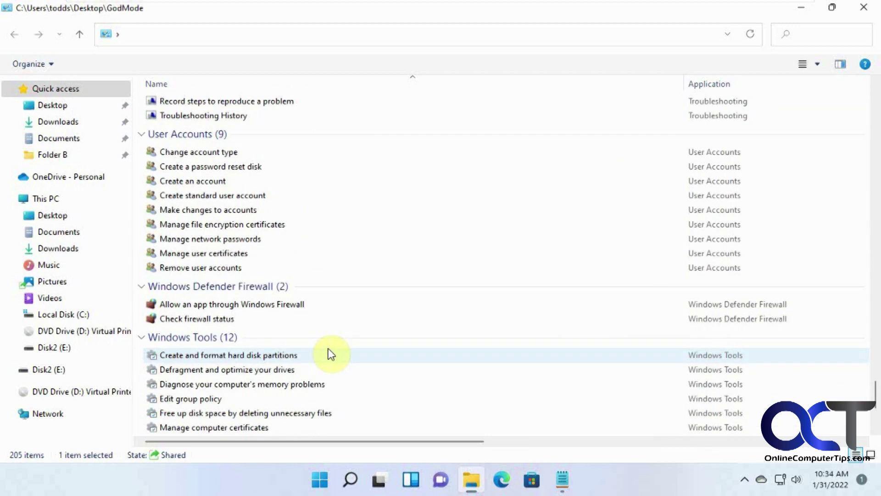
{"action": "scroll", "coordinate": [311, 349], "scroll_direction": "down", "scroll_amount": 2}
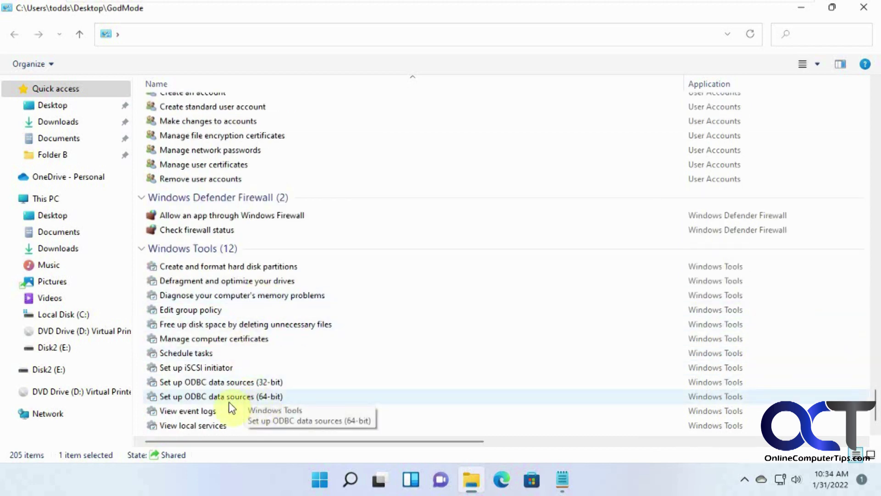
{"action": "scroll", "coordinate": [243, 404], "scroll_direction": "down", "scroll_amount": 1}
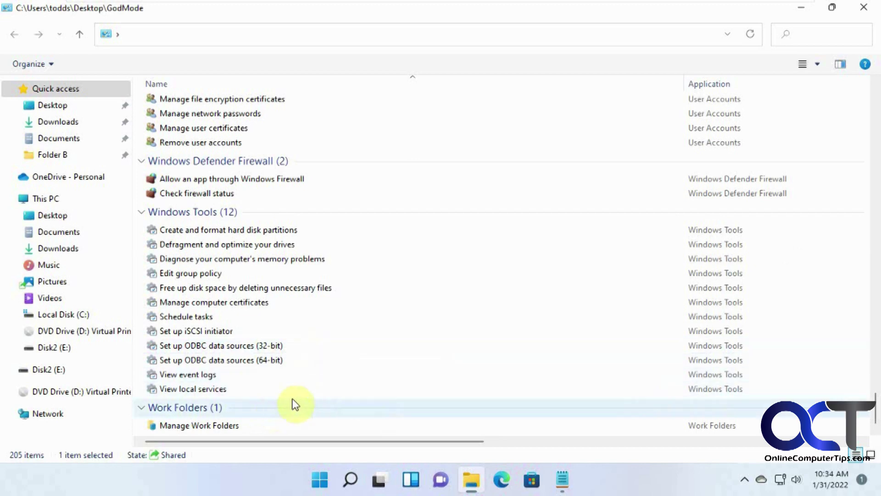
{"action": "scroll", "coordinate": [364, 379], "scroll_direction": "up", "scroll_amount": 15}
{"action": "scroll", "coordinate": [371, 384], "scroll_direction": "up", "scroll_amount": 20}
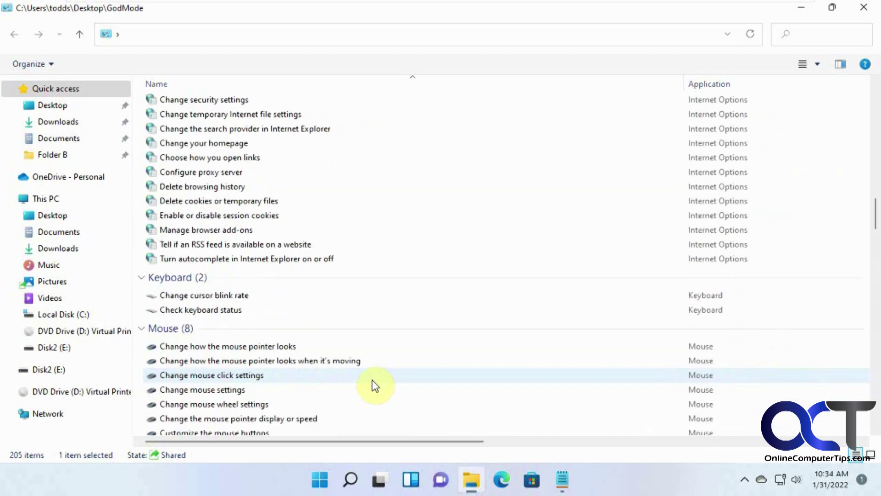
{"action": "scroll", "coordinate": [362, 382], "scroll_direction": "up", "scroll_amount": 12}
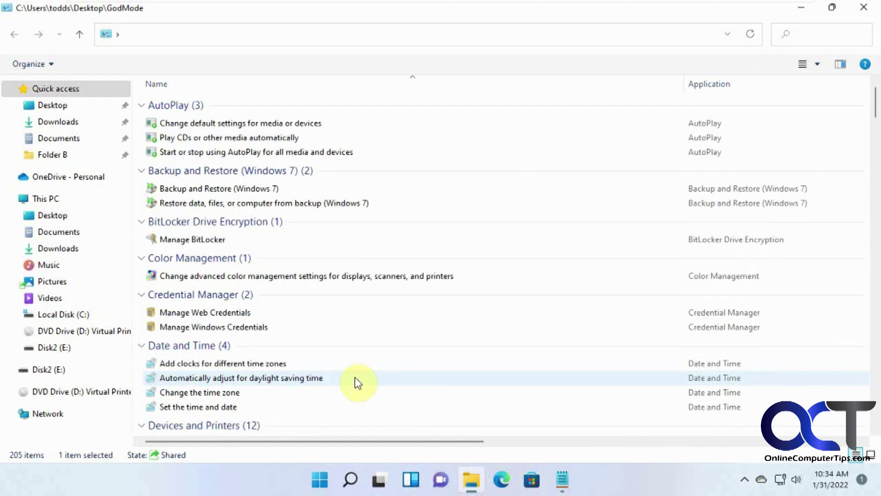
{"action": "left_click", "coordinate": [864, 7]}
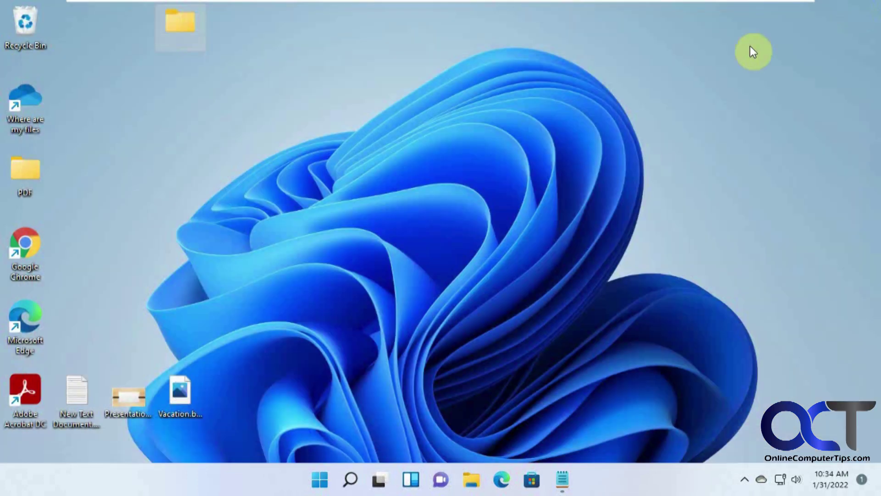
{"action": "right_click", "coordinate": [214, 139]}
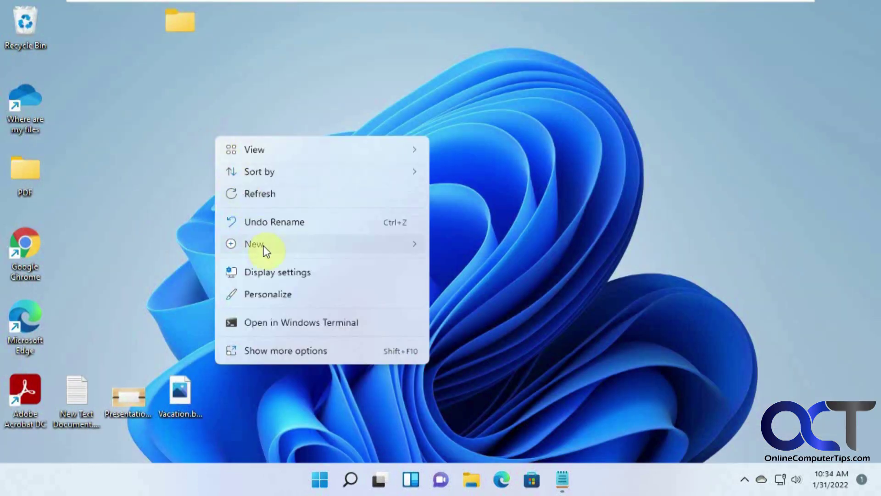
{"action": "mouse_move", "coordinate": [264, 246]}
{"action": "left_click", "coordinate": [324, 196]}
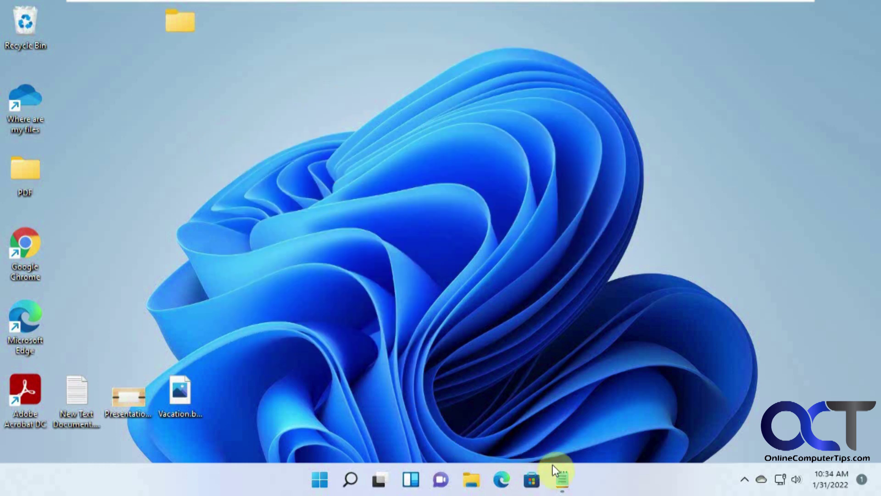
{"action": "left_click", "coordinate": [561, 478]}
{"action": "left_click", "coordinate": [561, 477]}
{"action": "double_click", "coordinate": [179, 27]}
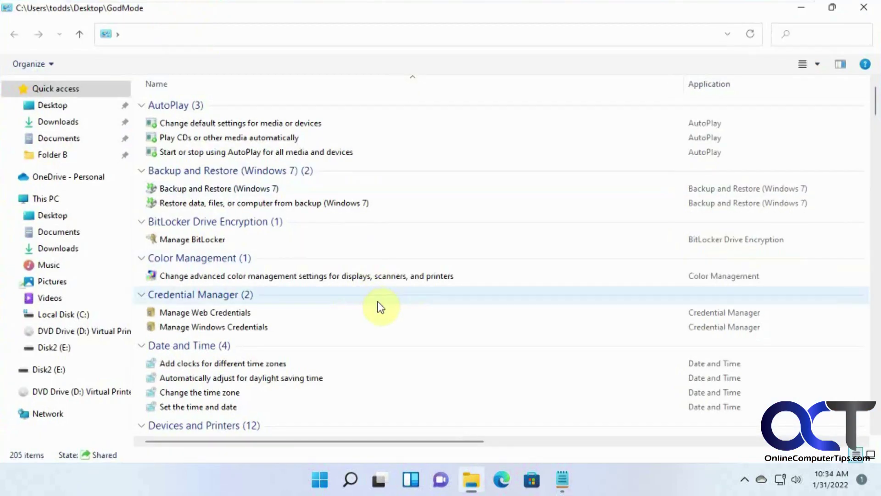